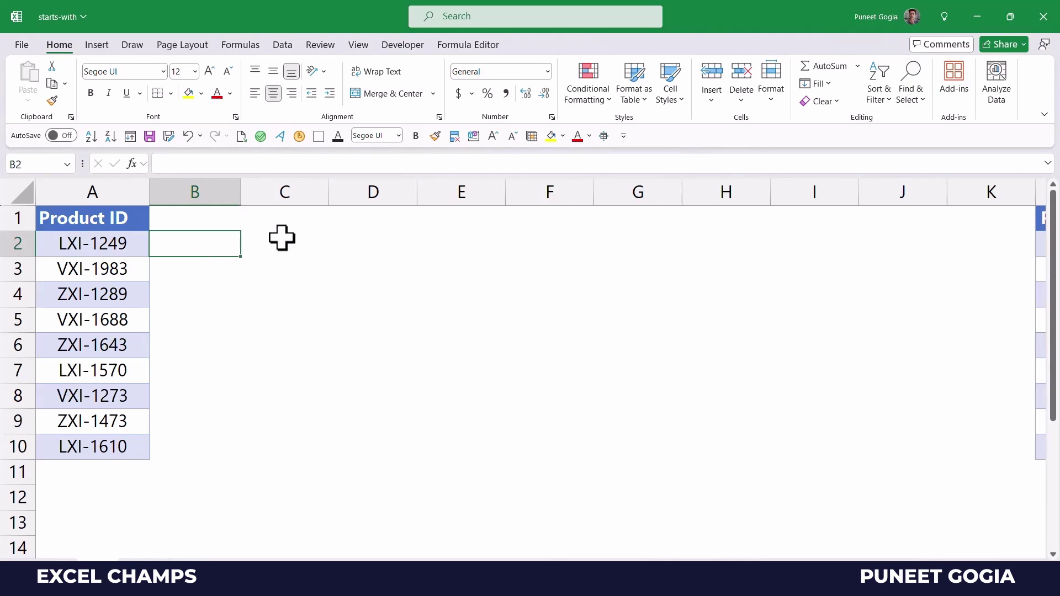
Begin an =IF( formula in cell B2 beside the first Product ID
text(=)
text(If)
key(Tab)
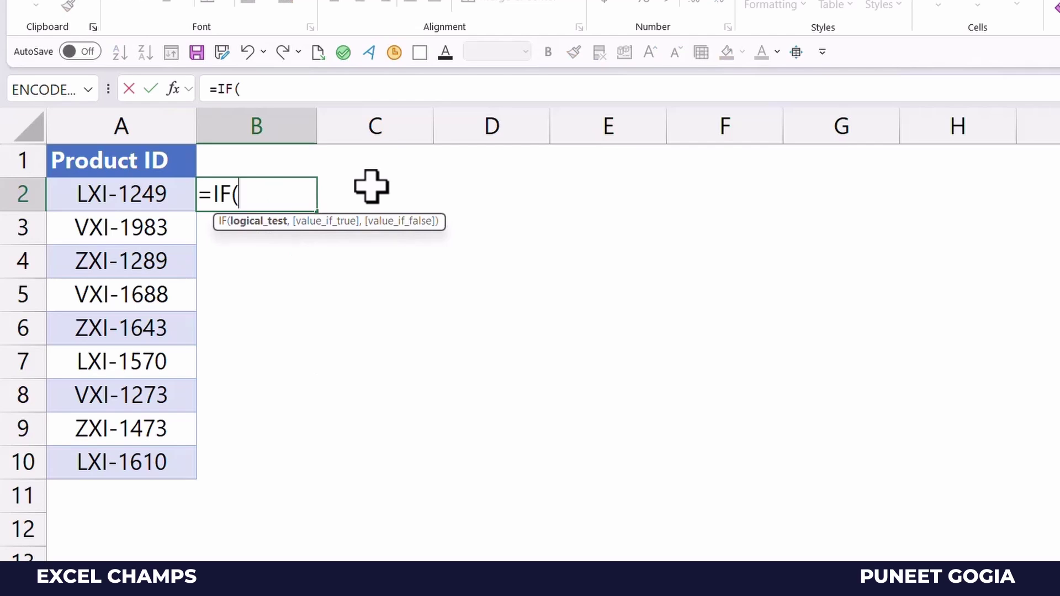
Complete B2 as =IF(LEFT(A2,3)="LXI","Yes","No"), returning Yes for LXI-1249
text(left)
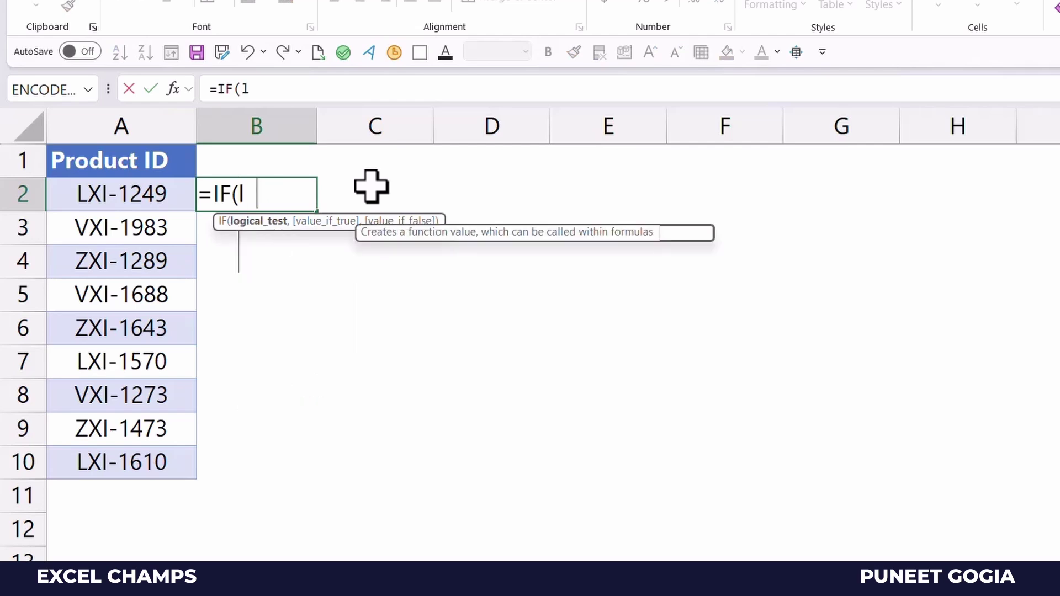
key(Tab)
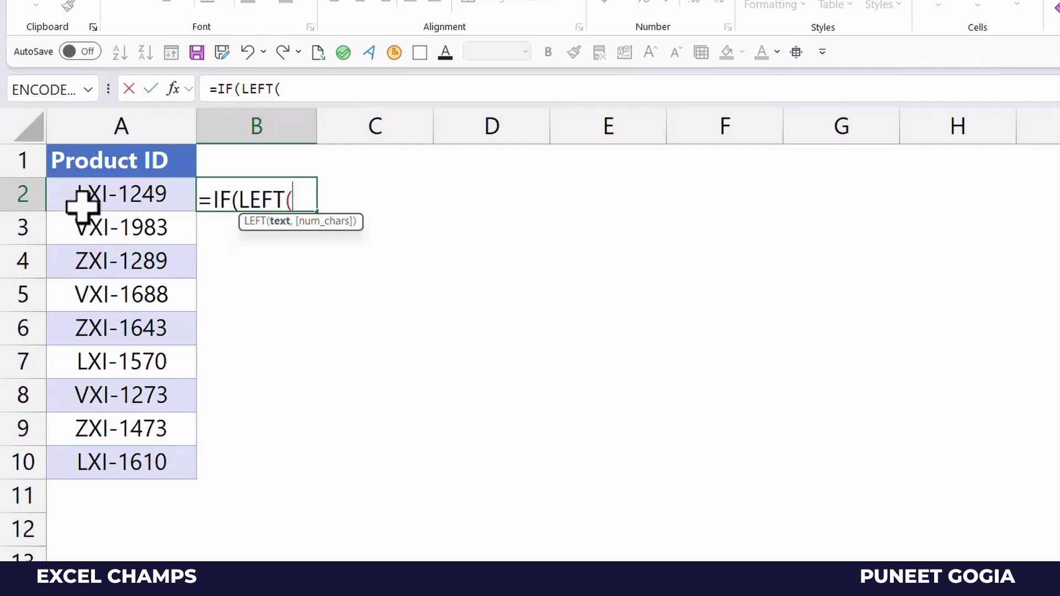
click(161, 194)
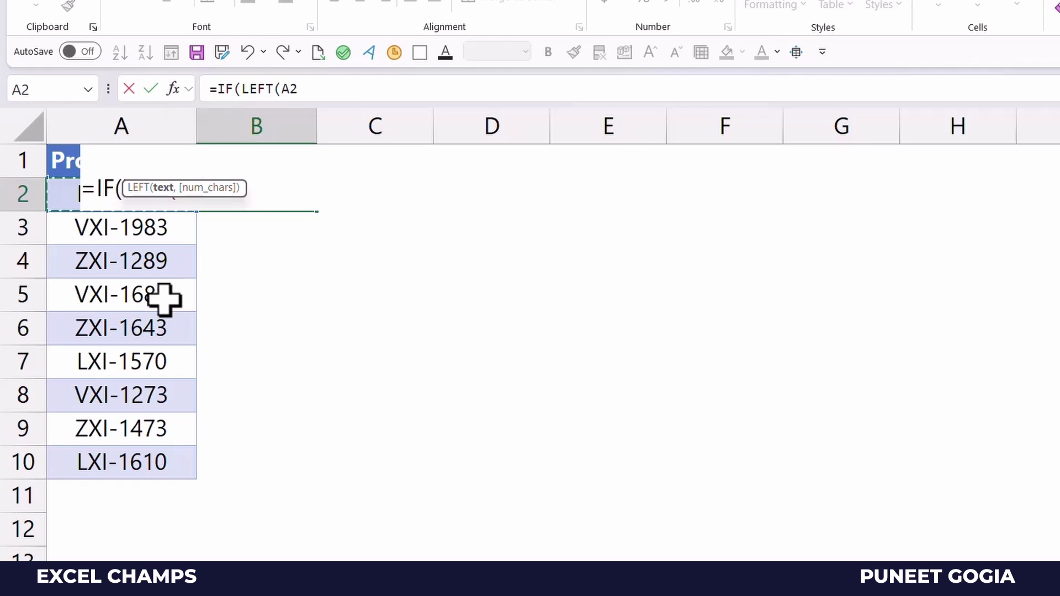
text(,3))
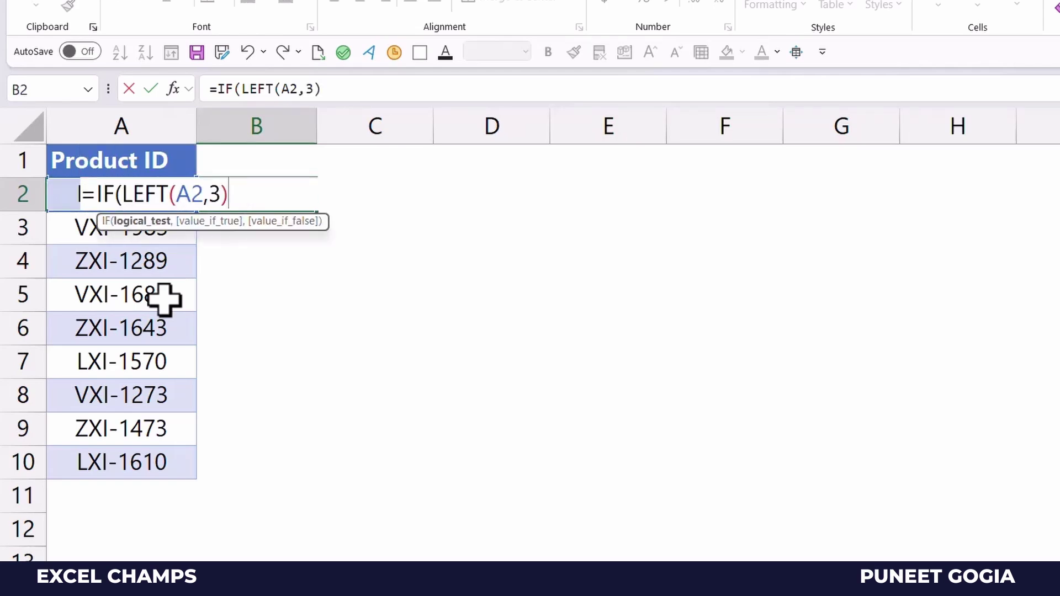
text(="LXI)
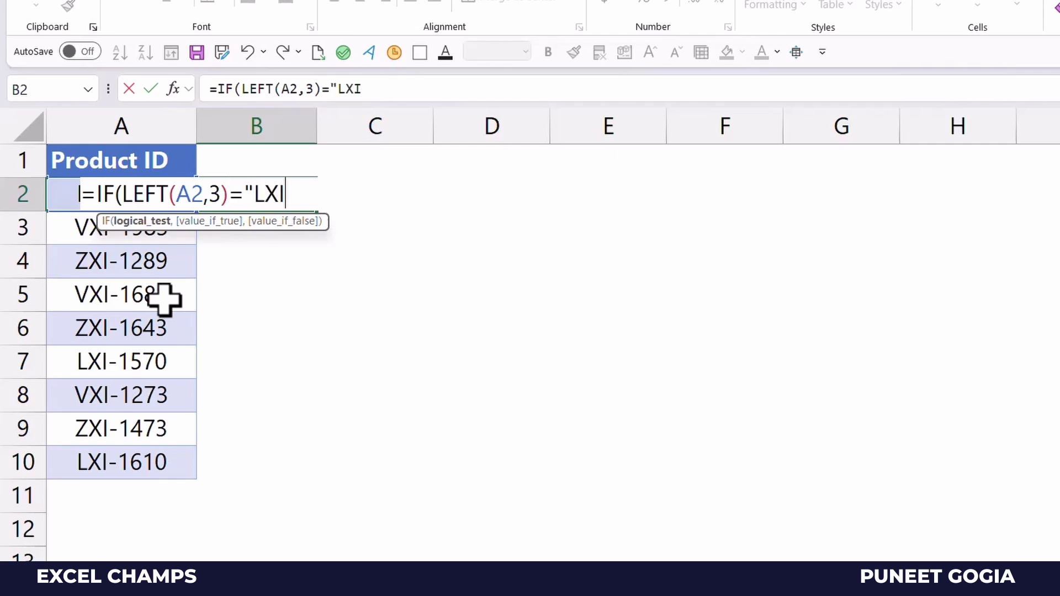
text(")
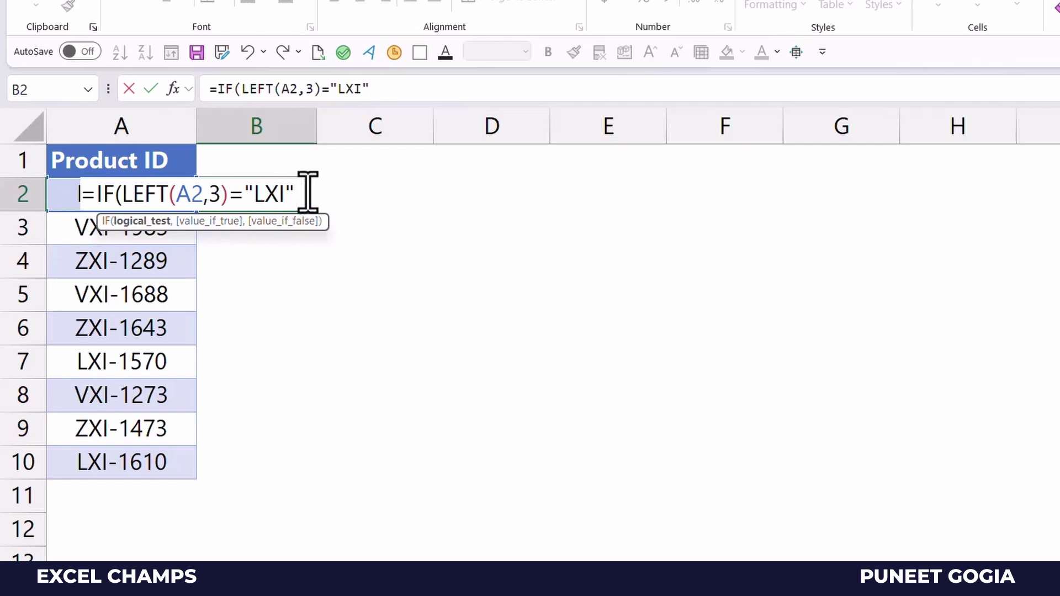
text(,"Yes")
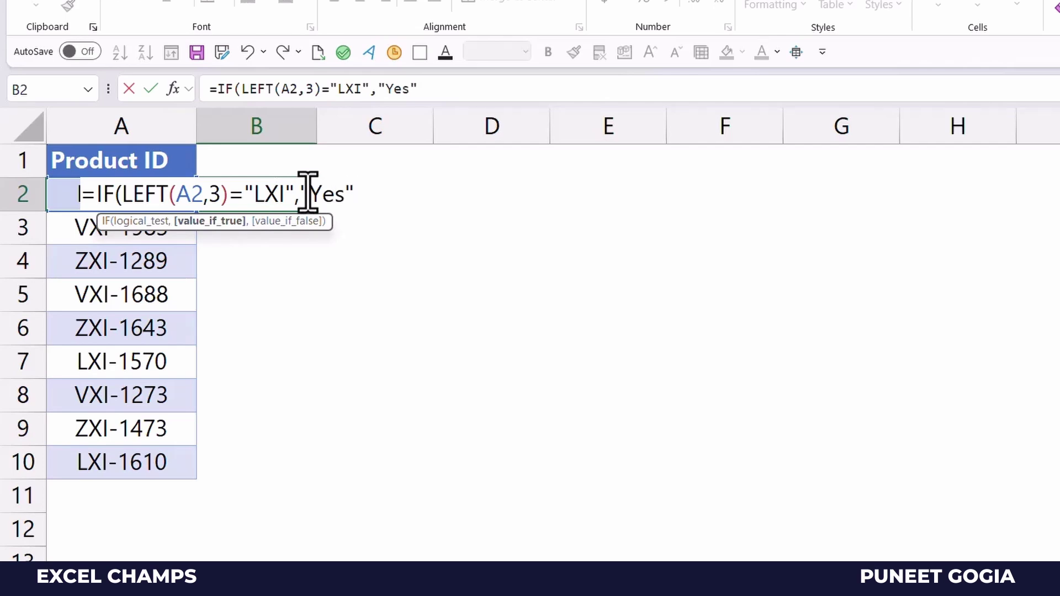
text(,")
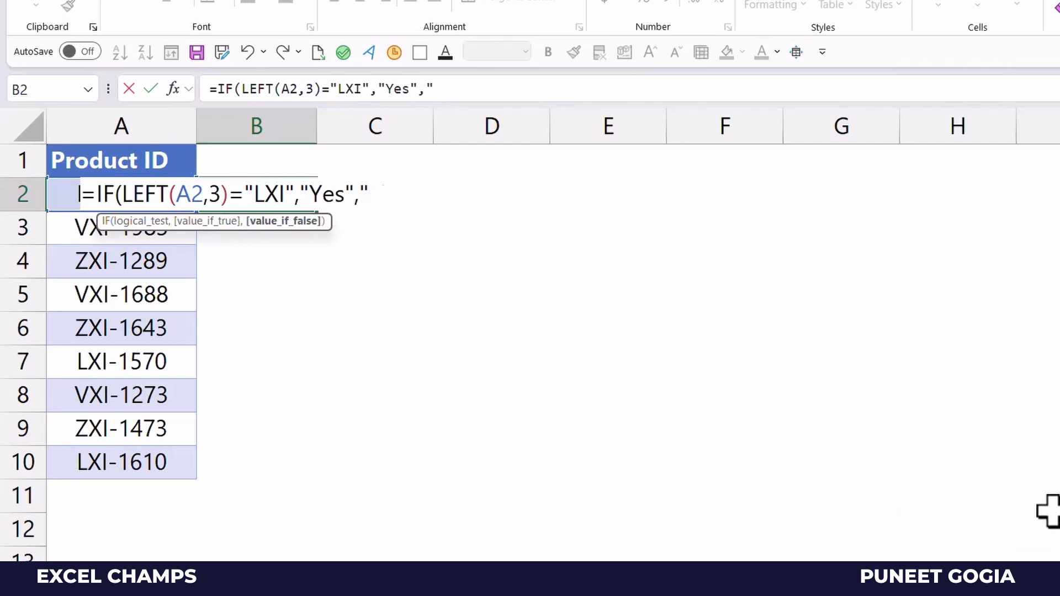
text(No"))
key(Return)
key(Up)
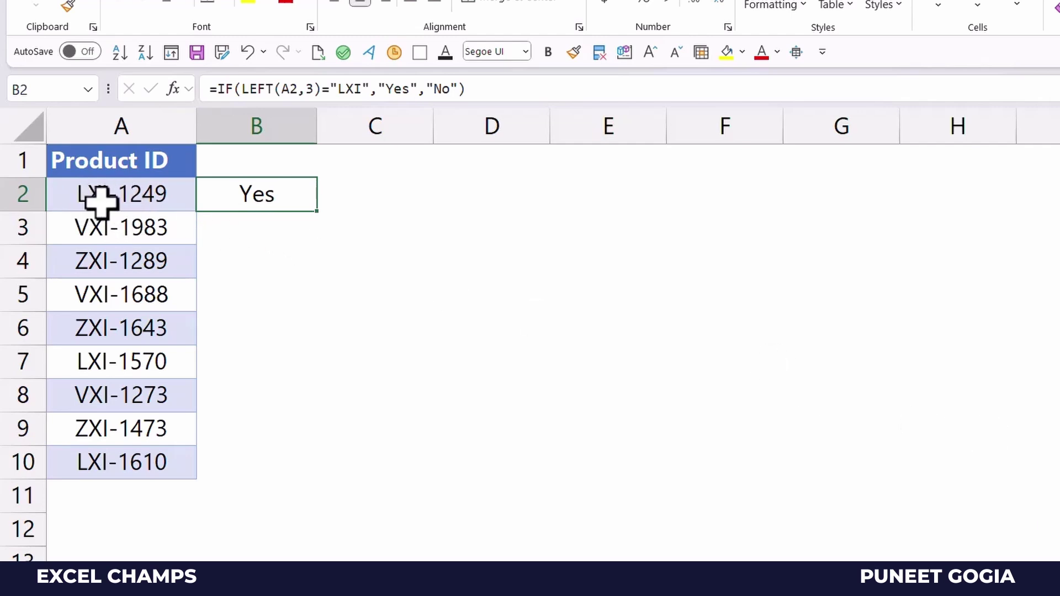
Fill the LXI Yes/No formula from B2 down to B10, then check B7 and B10
key(Left)
key(ctrl+Down)
key(Right)
key(ctrl+shift+Up)
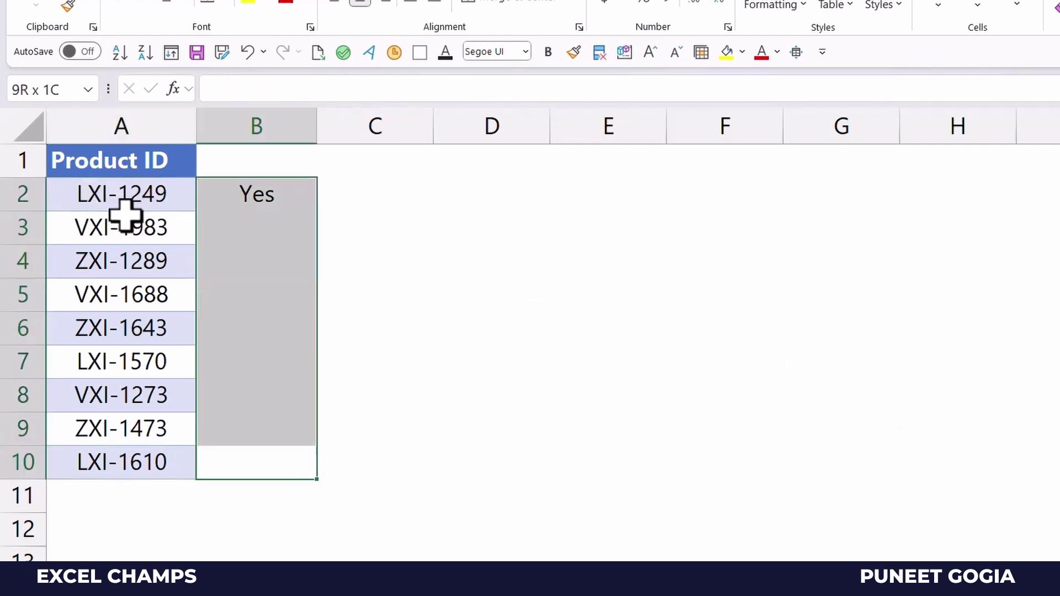
key(ctrl+d)
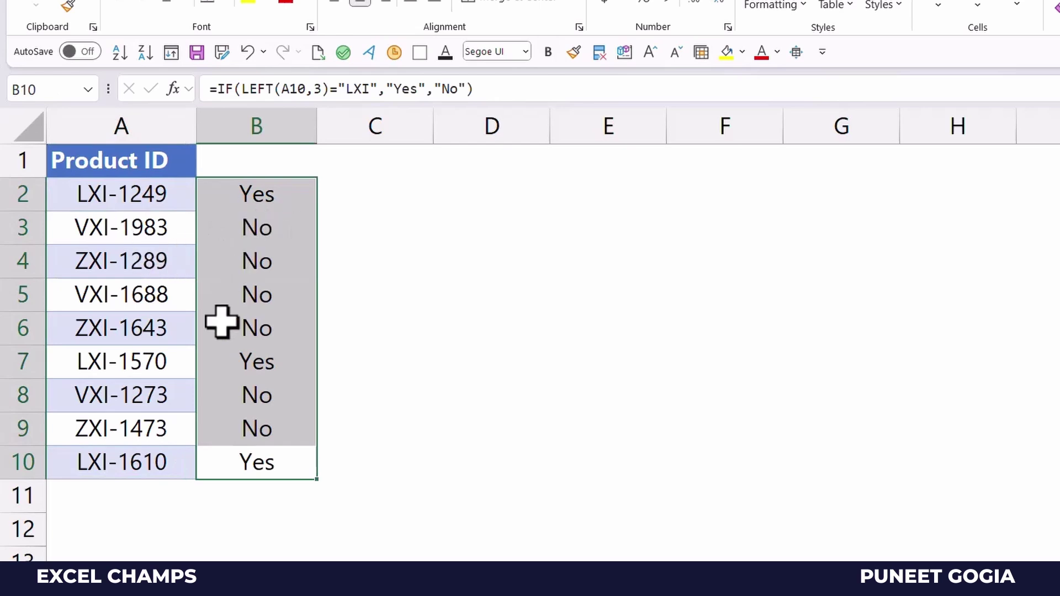
click(248, 373)
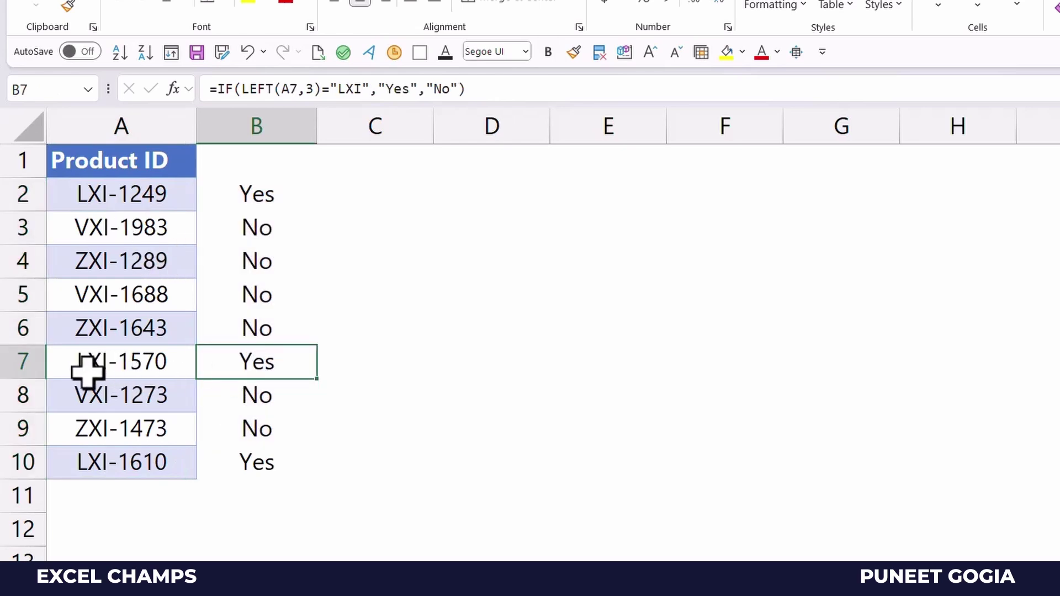
click(282, 469)
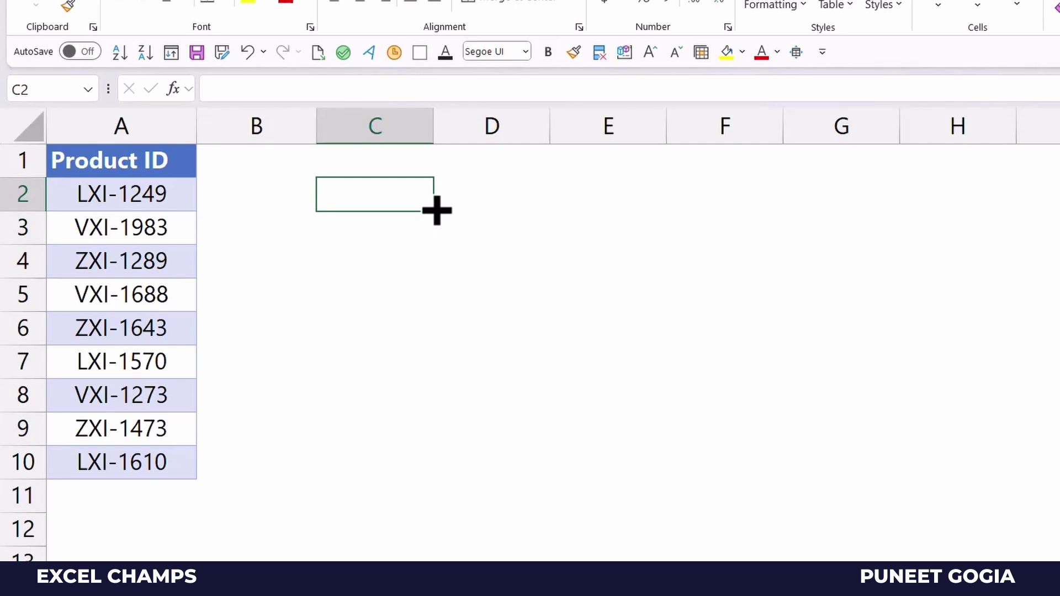
Enter =LEFT(A2:A10,3)="LXI" in C2 to spill TRUE/FALSE down to C10
text(=Left)
key(Tab)
key(Left)
key(Left)
key(ctrl+shift+Down)
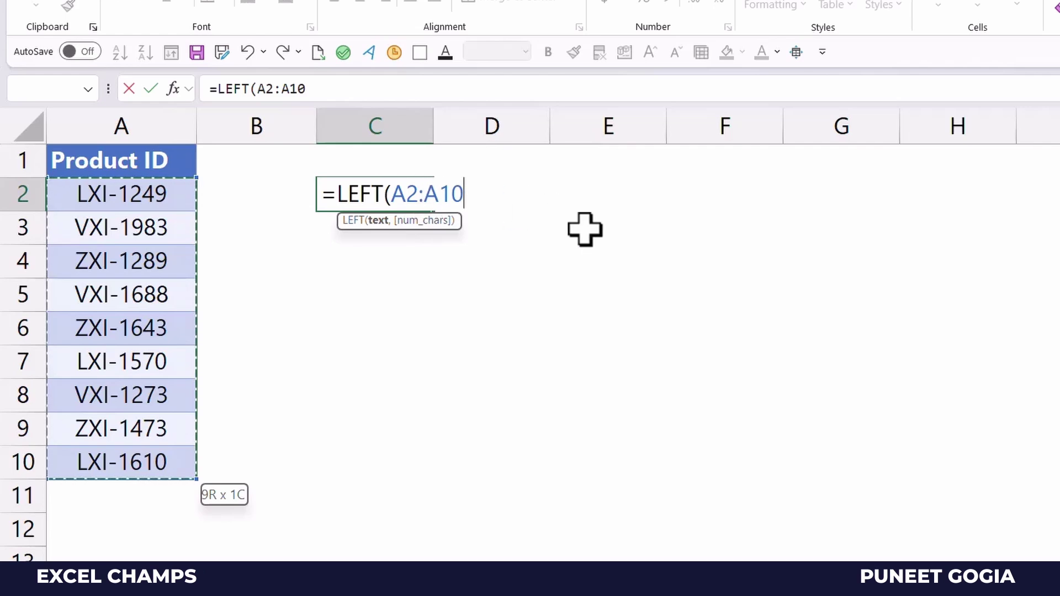
text(,3))
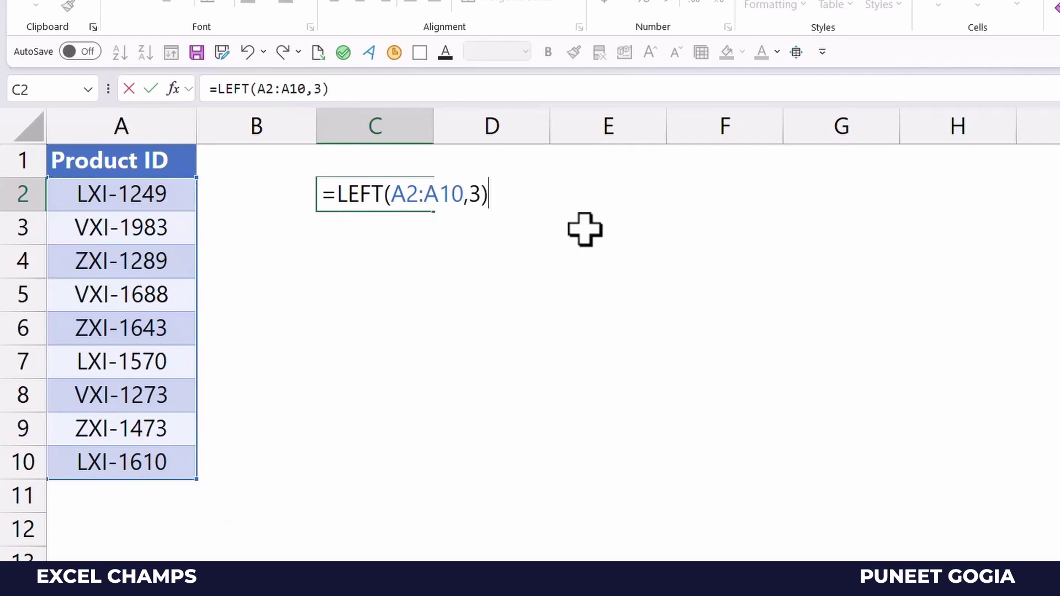
click(356, 89)
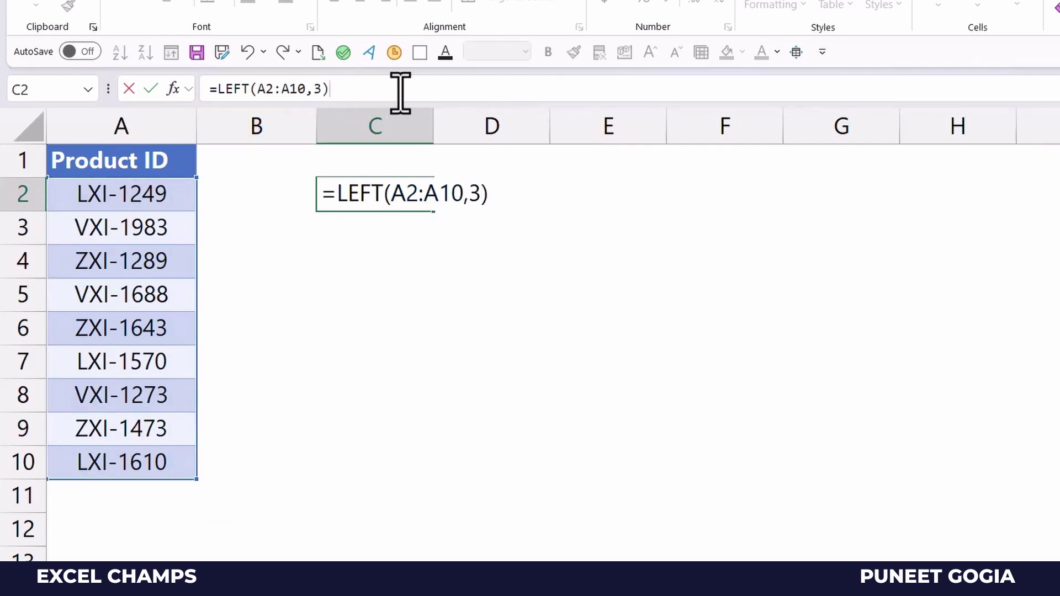
text(="LXI)
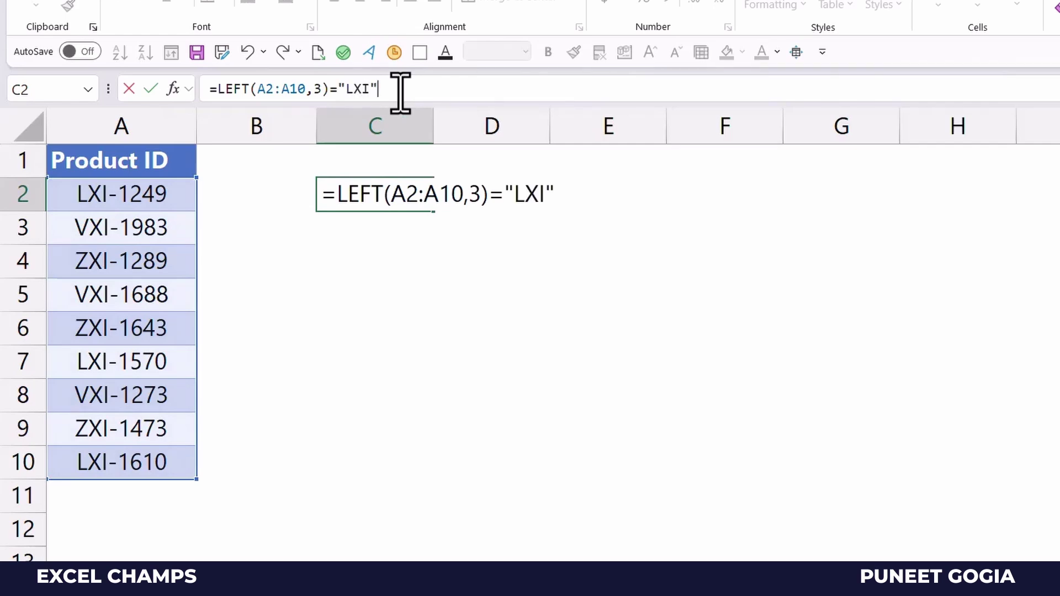
text(")
key(Return)
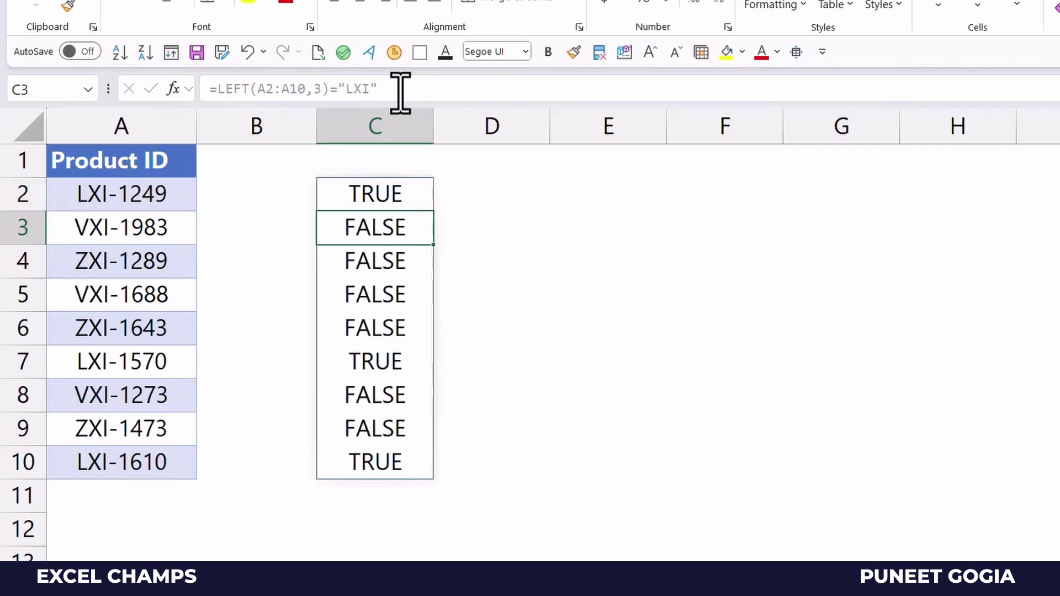
key(Up)
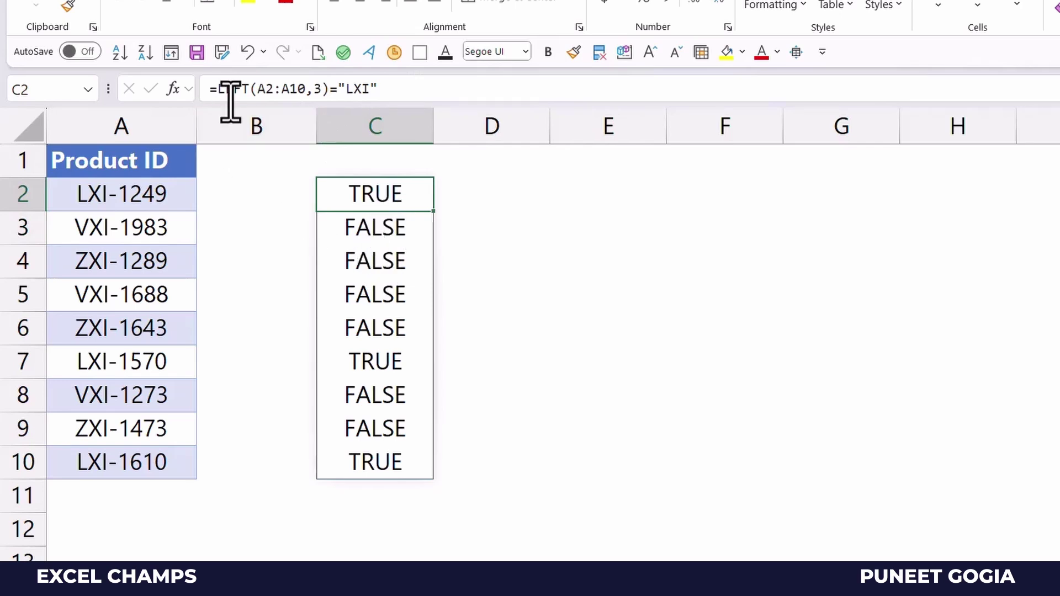
Change C2 to =--(LEFT(A2:A10,3)="LXI") so the results spill as 1s and 0s
click(216, 89)
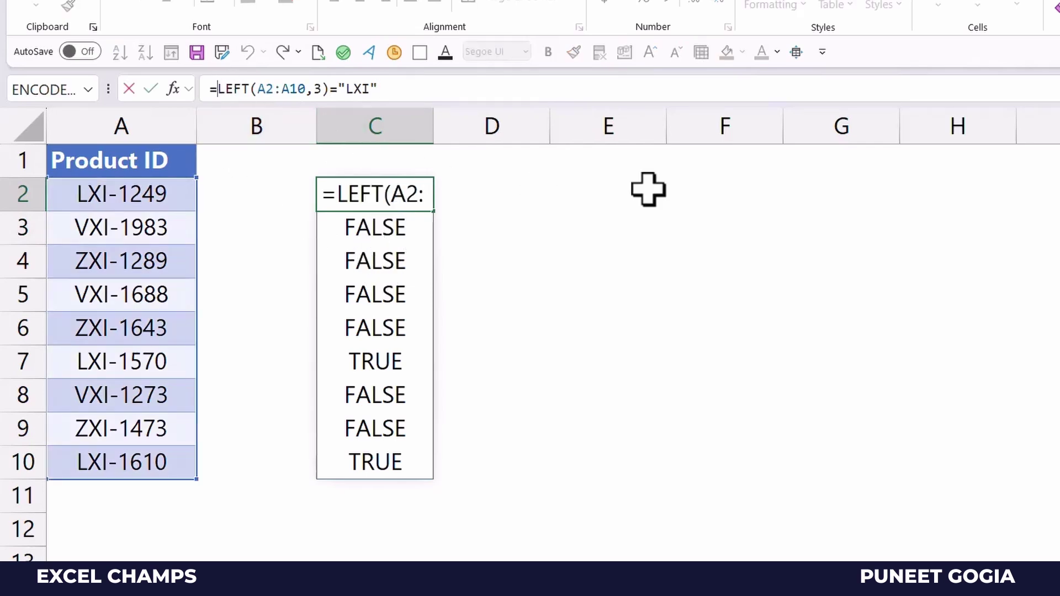
text(--)
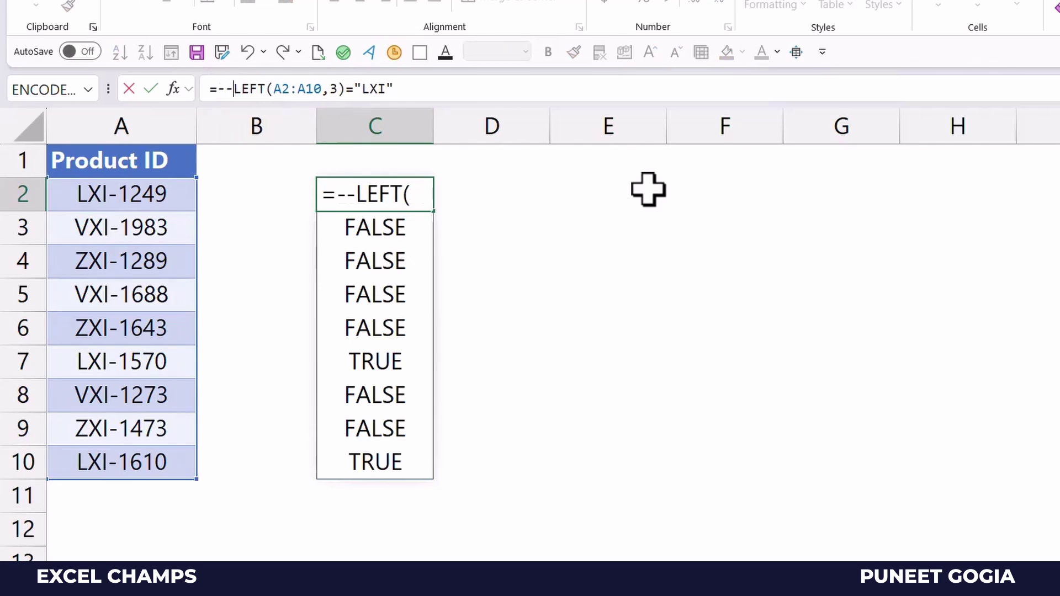
text(()
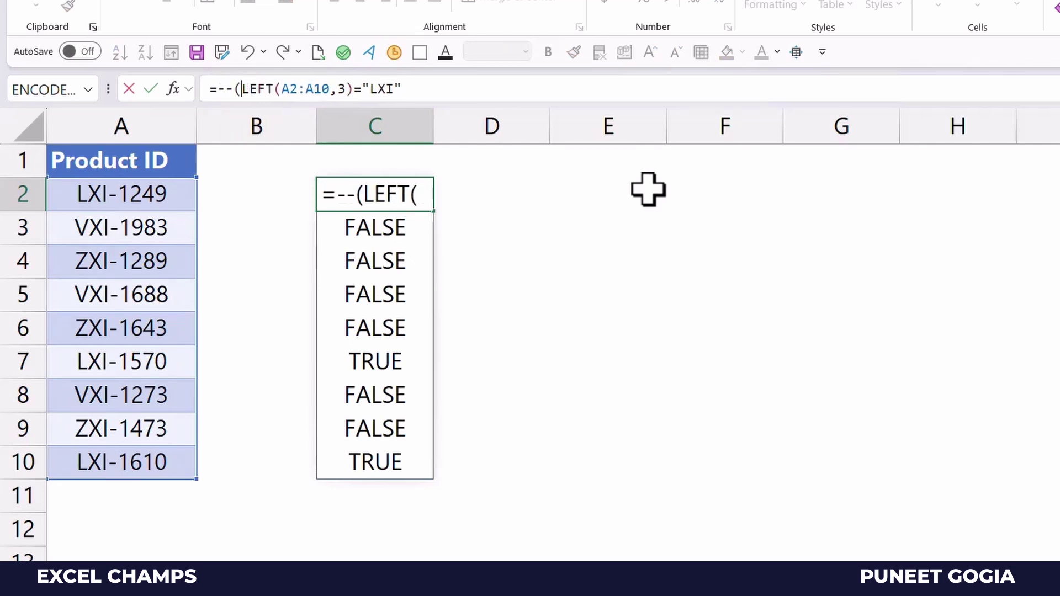
click(451, 90)
text())
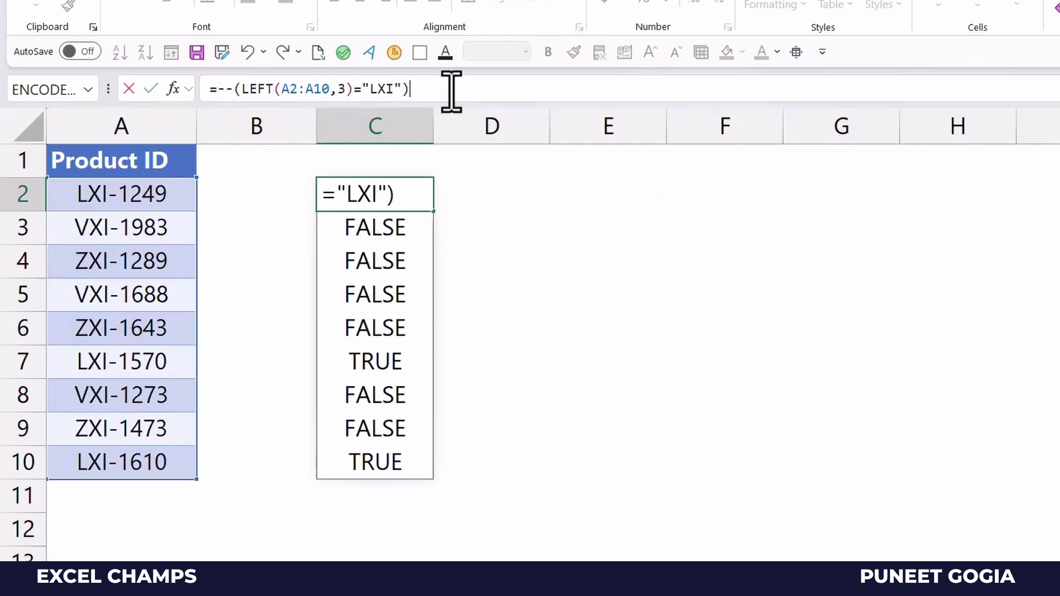
key(Return)
key(Up)
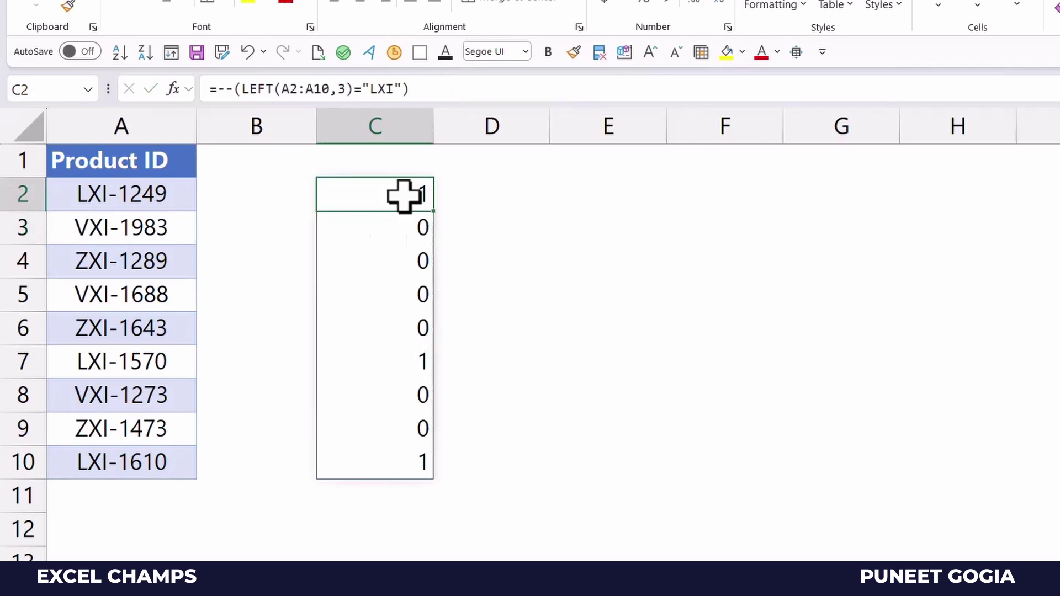
click(218, 88)
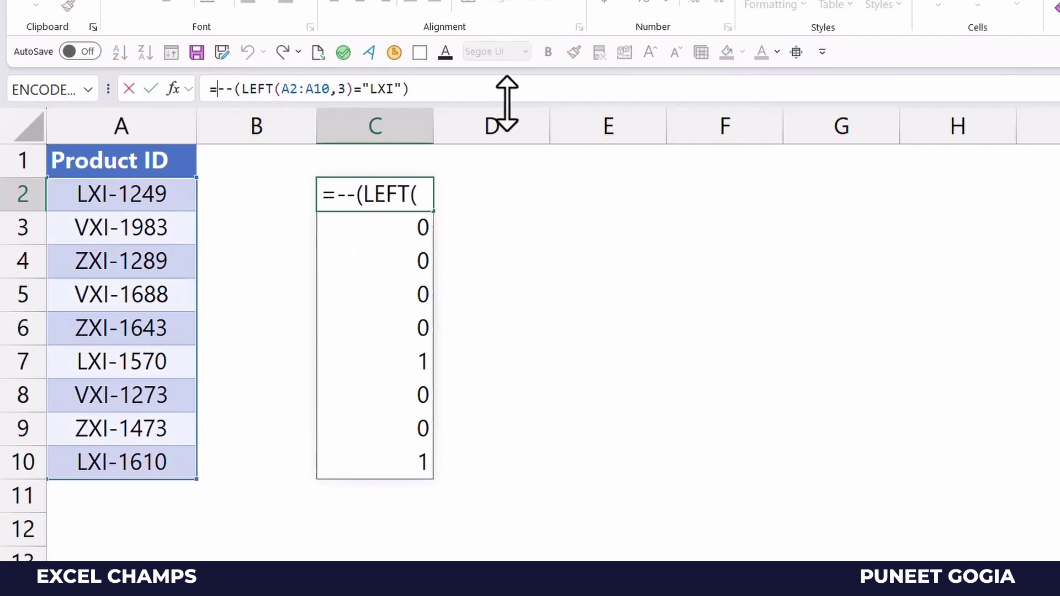
Wrap C2 in SUMPRODUCT, =SUMPRODUCT(--(LEFT(A2:A10,3)="LXI")), returning a count of 3
text(SUMP)
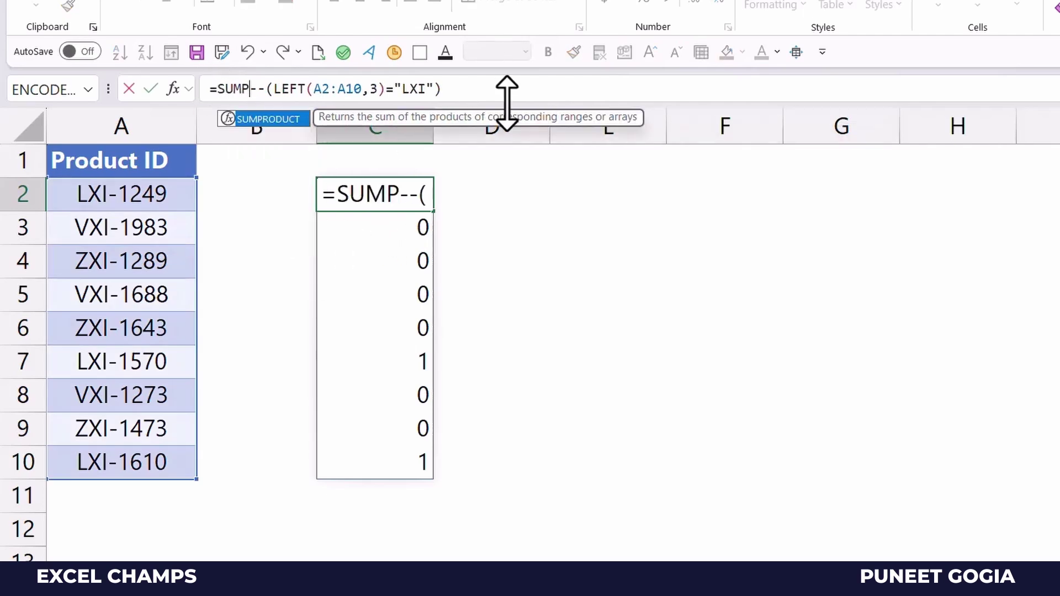
key(Tab)
click(514, 91)
text())
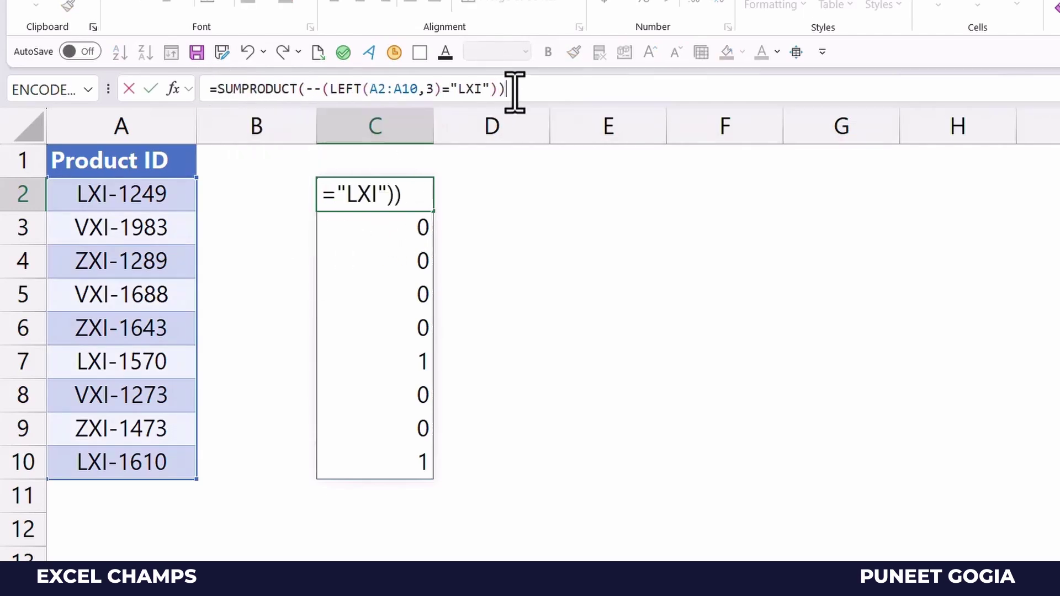
key(Return)
key(Up)
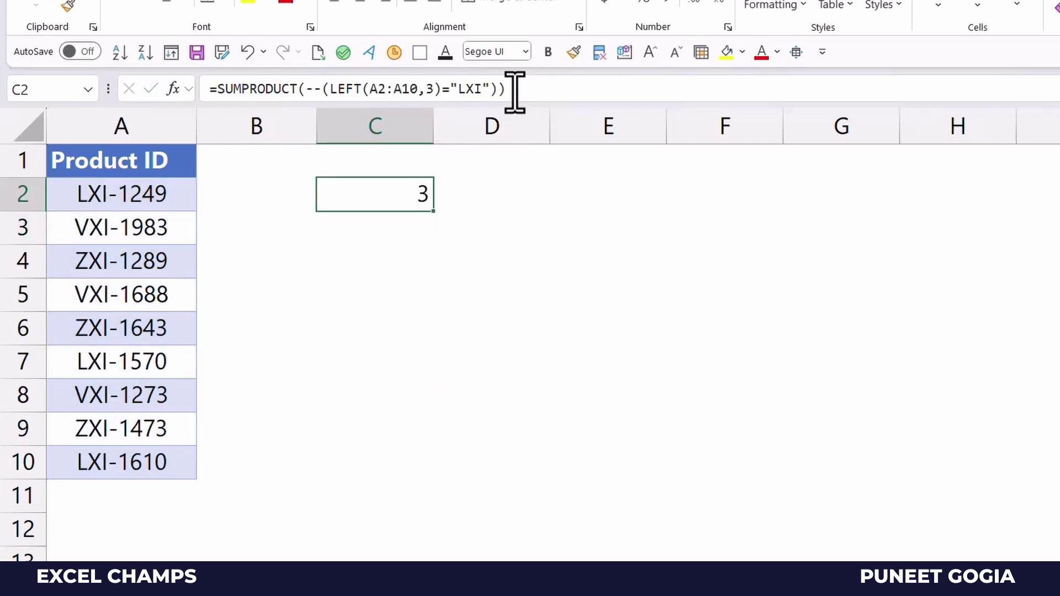
click(89, 196)
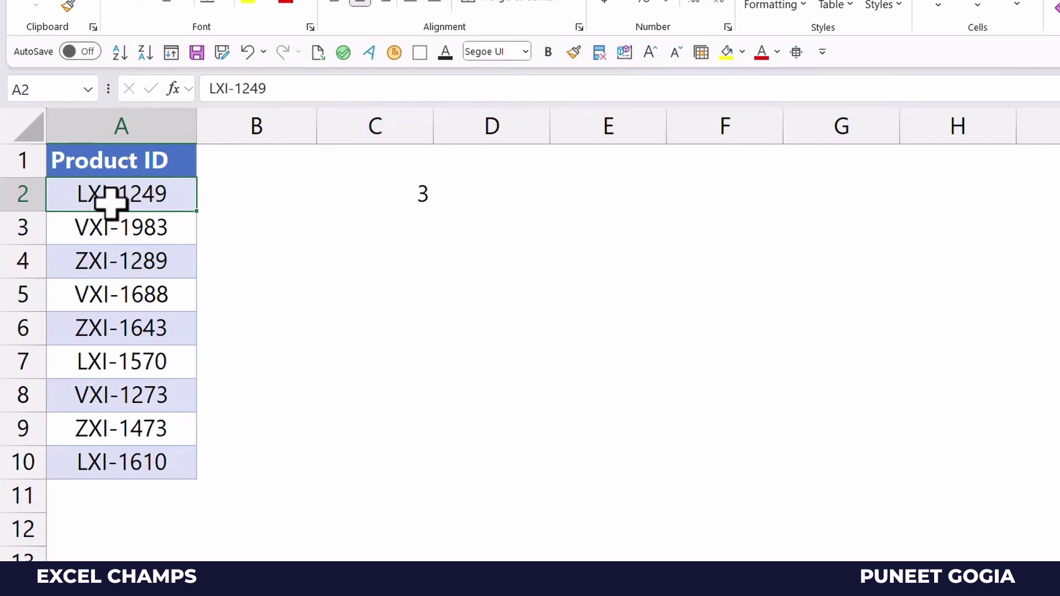
click(393, 191)
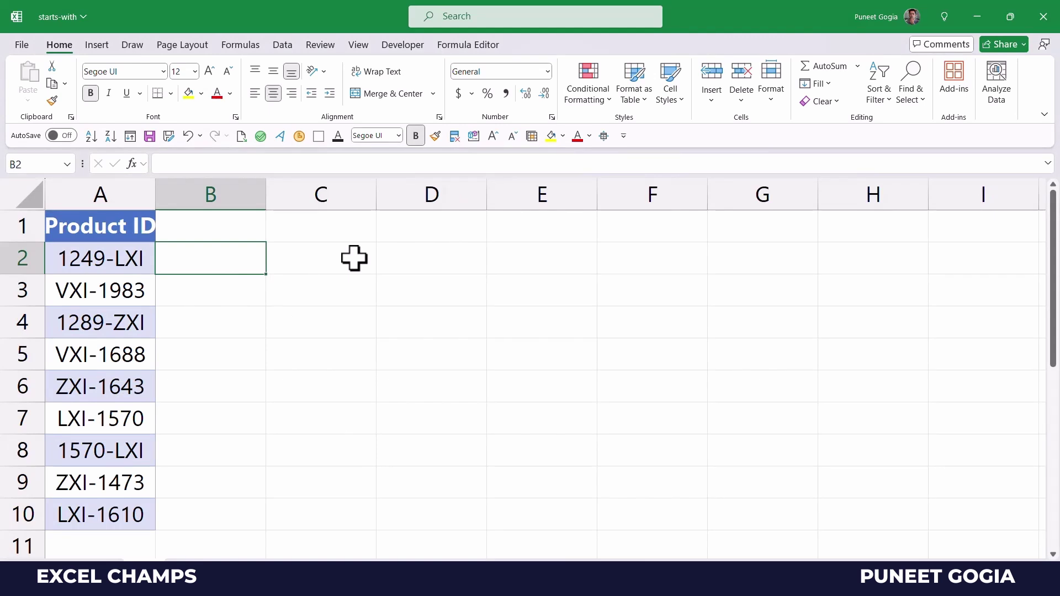
Enter =LEFT(A2,3) in B2, extracting 124 from 1249-LXI
text(=Left)
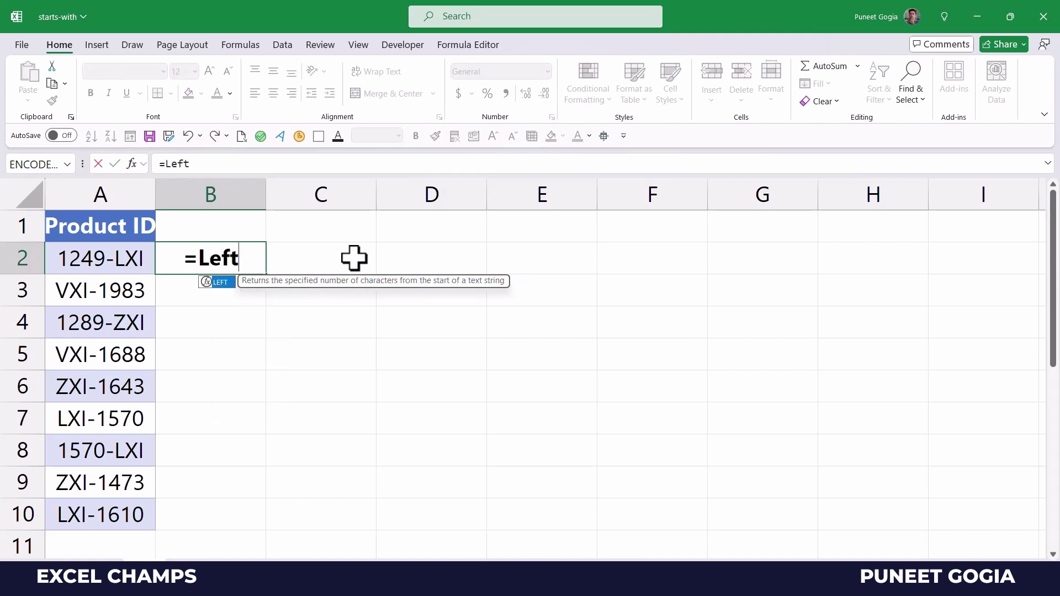
key(Tab)
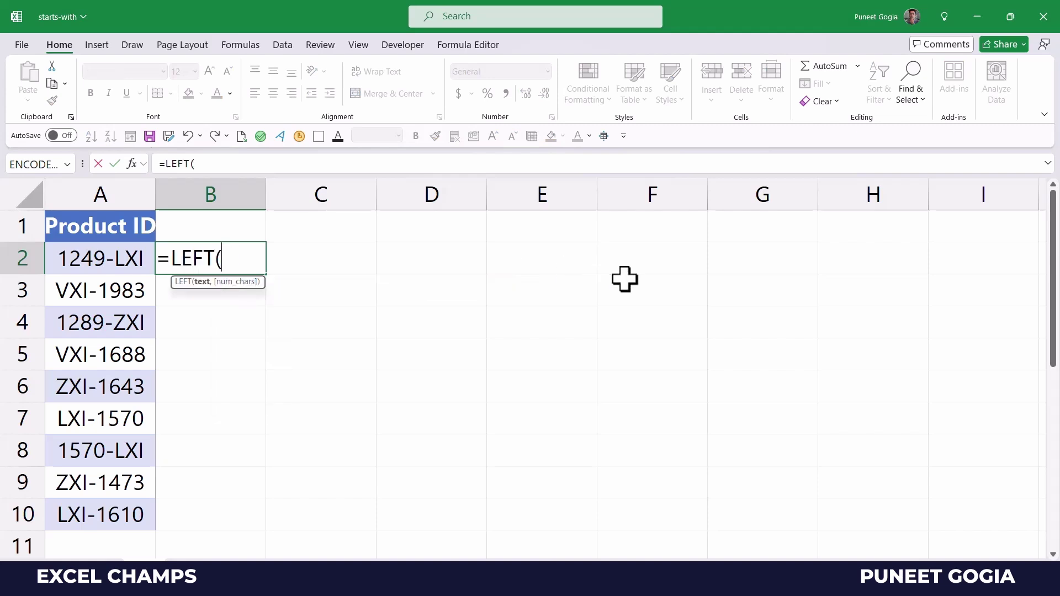
key(Left)
text(,)
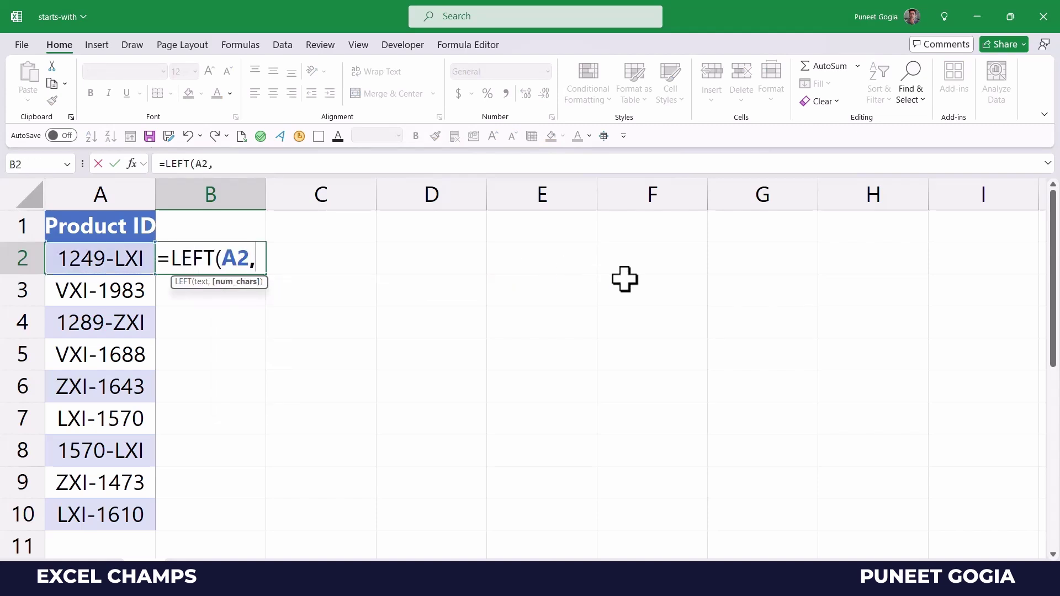
text(3))
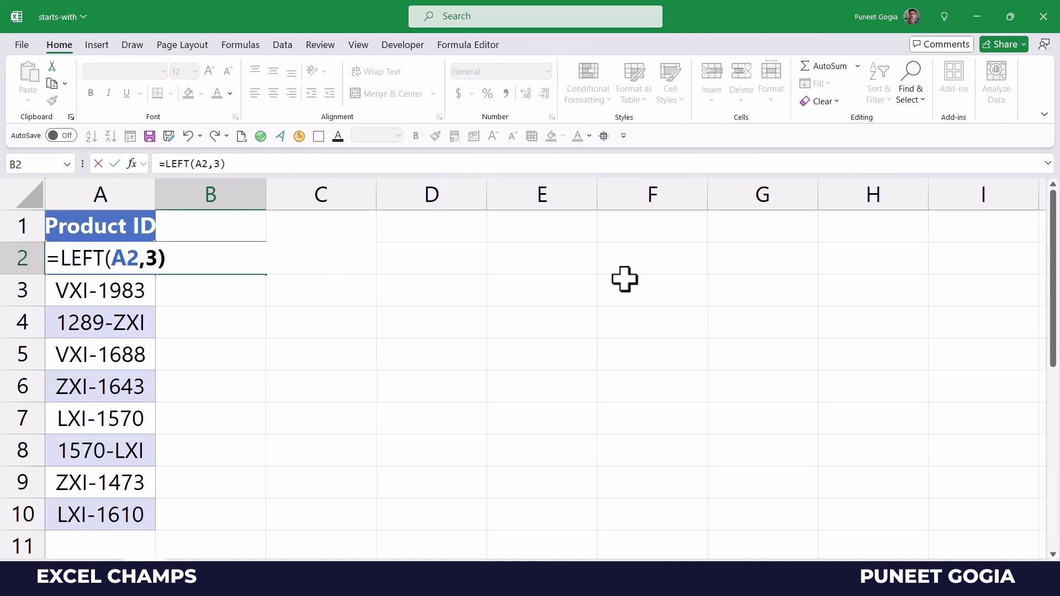
key(Return)
key(Up)
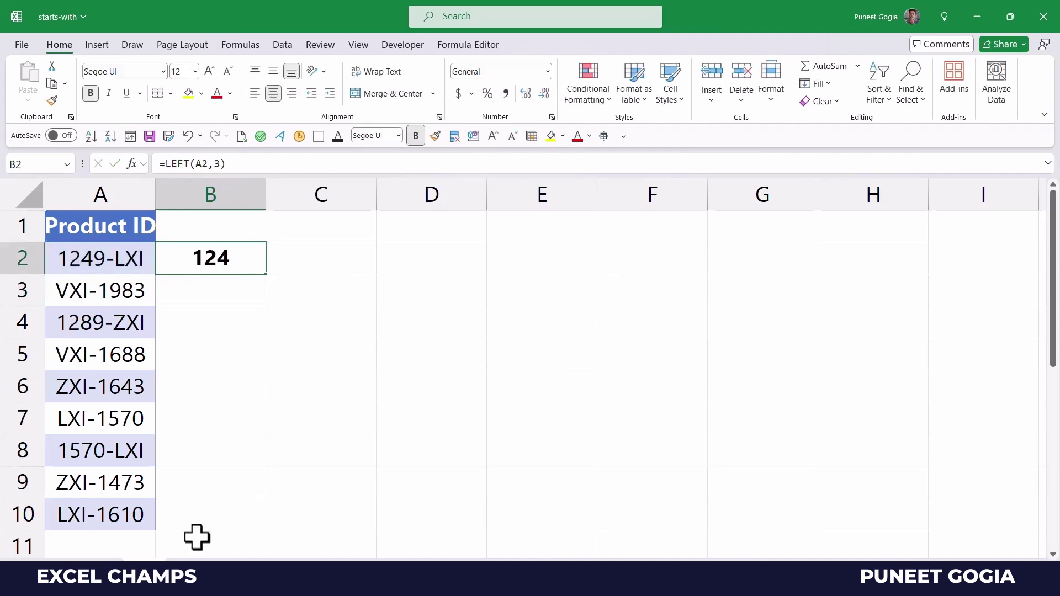
click(166, 163)
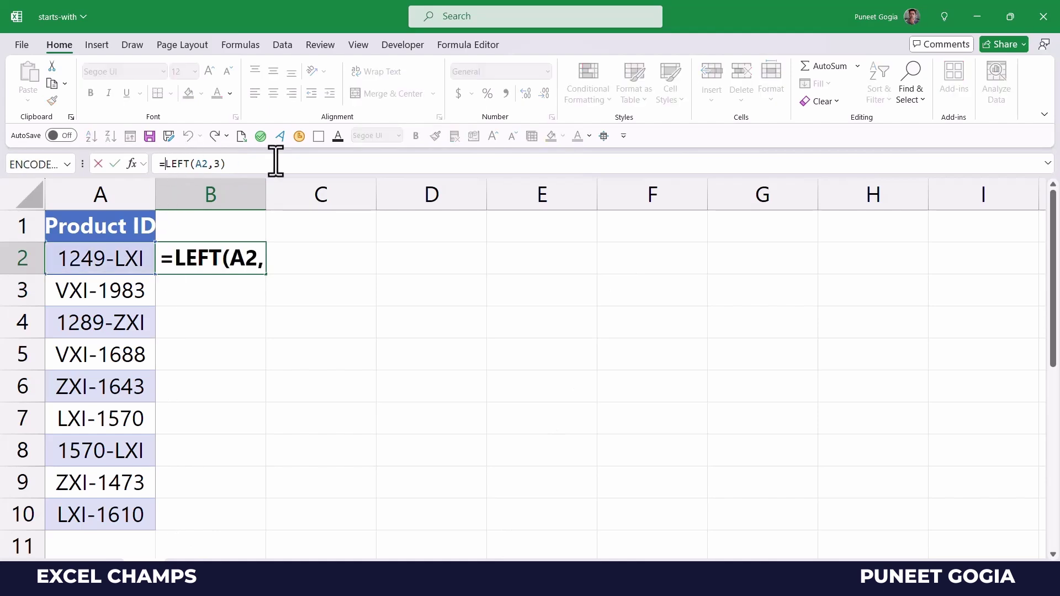
Wrap B2's formula in VALUE, making it =VALUE(LEFT(A2,3))
text(VALUE()
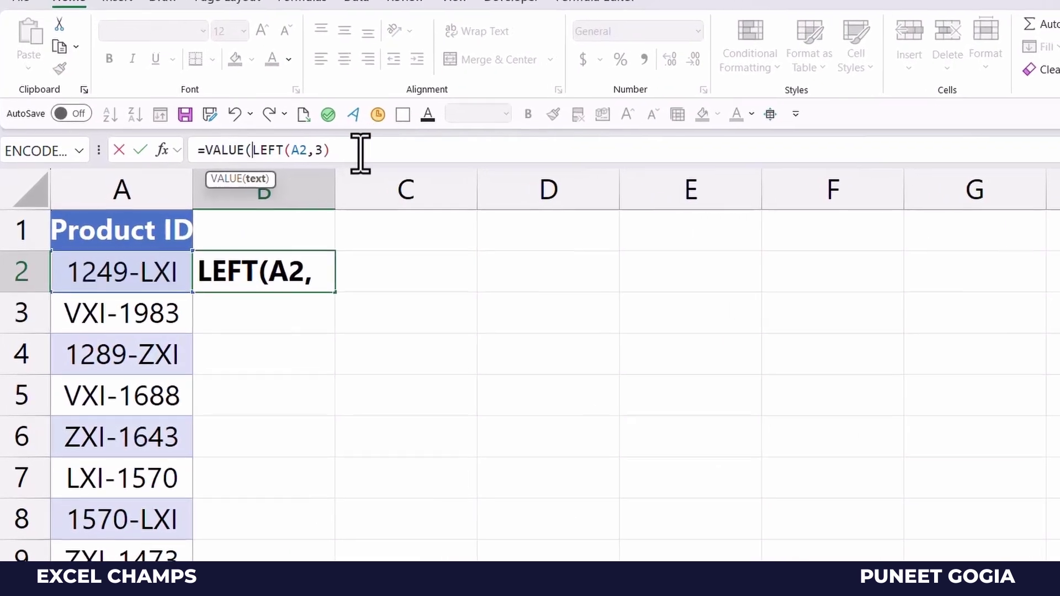
click(360, 153)
text())
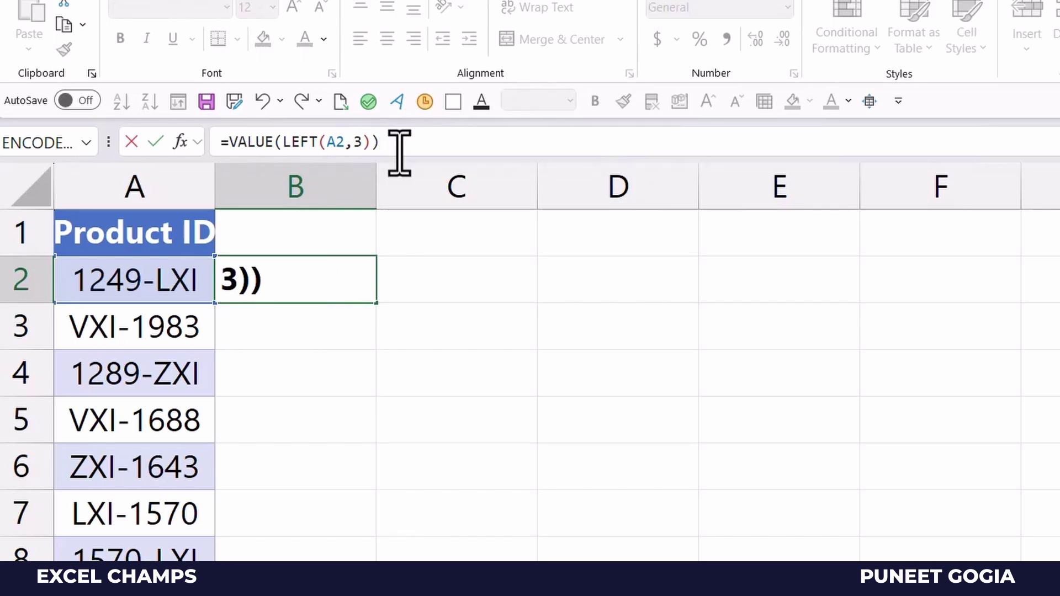
key(Return)
key(Up)
Wrap it in ISNUMBER, =ISNUMBER(VALUE(LEFT(A2,3))), so B2 returns TRUE
click(231, 145)
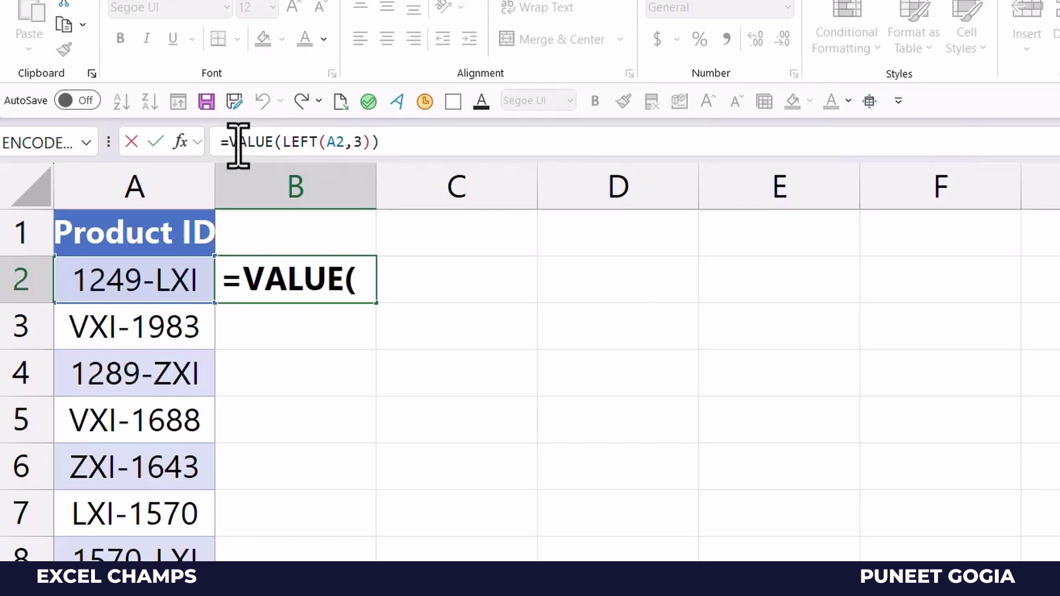
text(Isne)
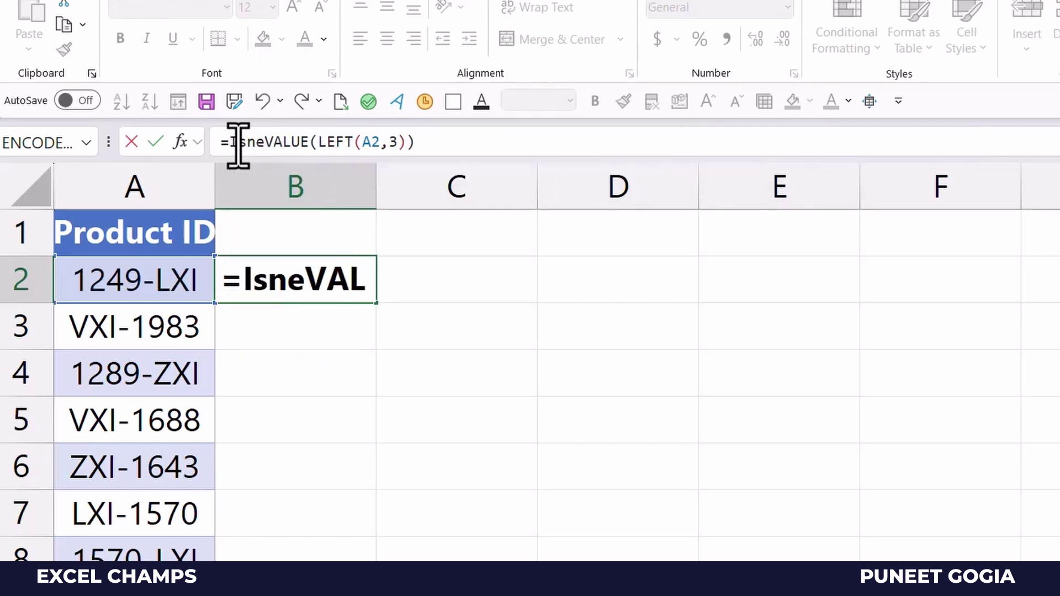
key(BackSpace)
key(Down)
key(Down)
key(Tab)
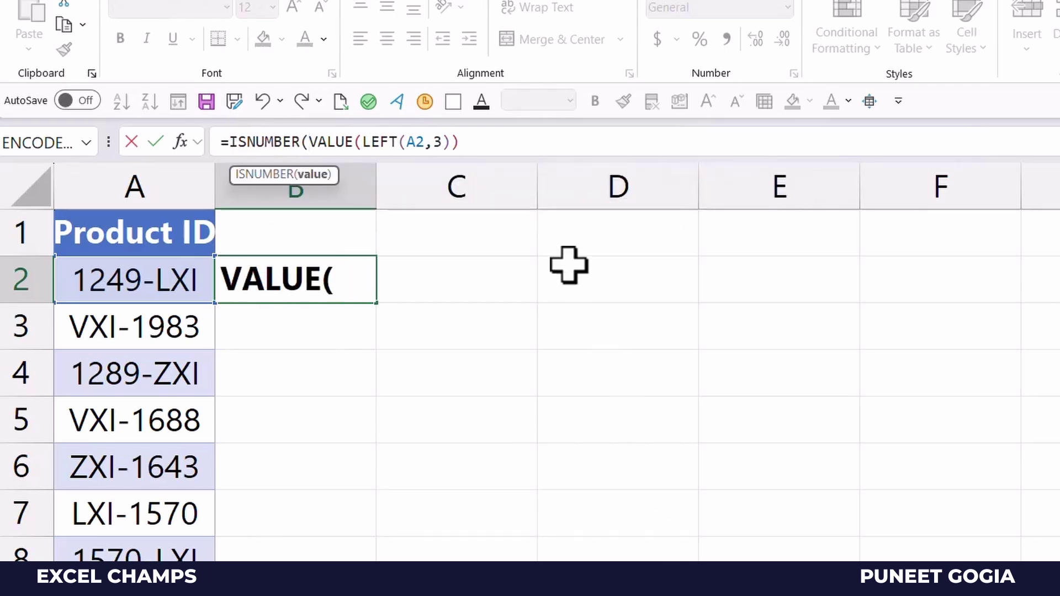
click(505, 150)
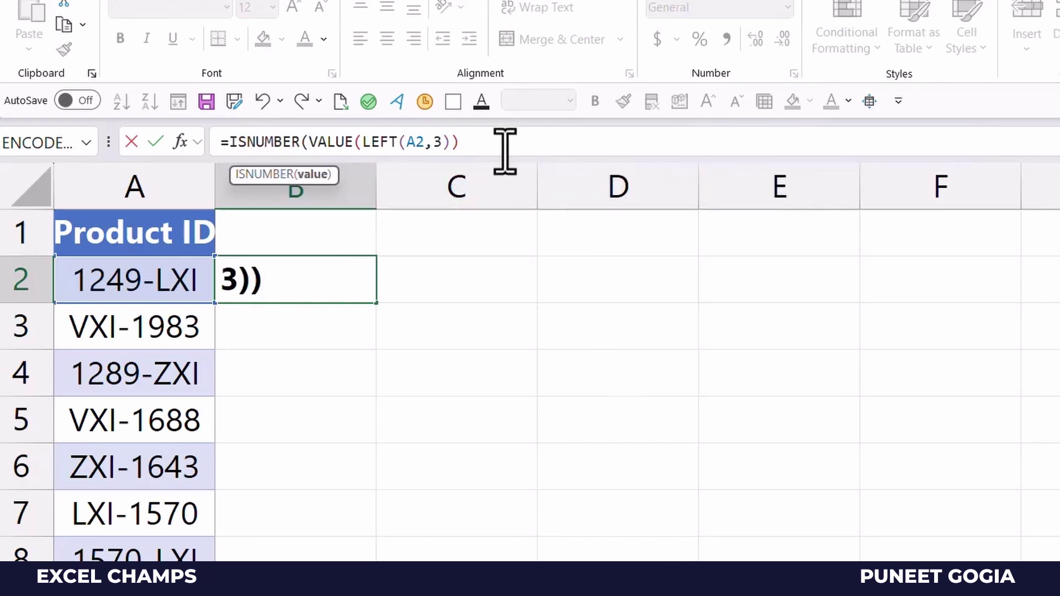
text())
key(Return)
key(Up)
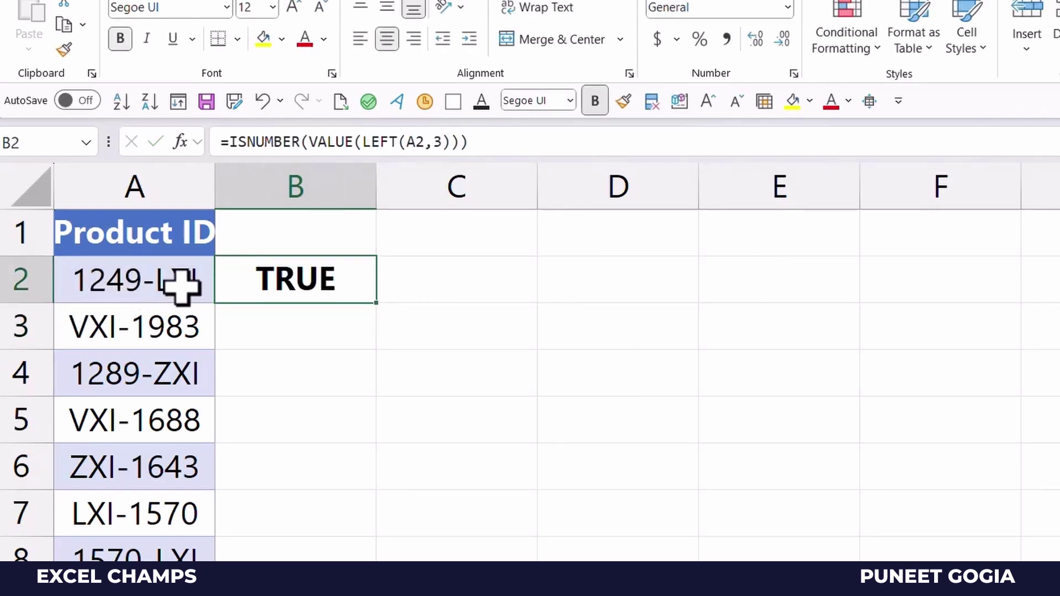
Make B2 =IF(ISNUMBER(VALUE(LEFT(A2,3))),"Yes","No")
click(229, 143)
text(If)
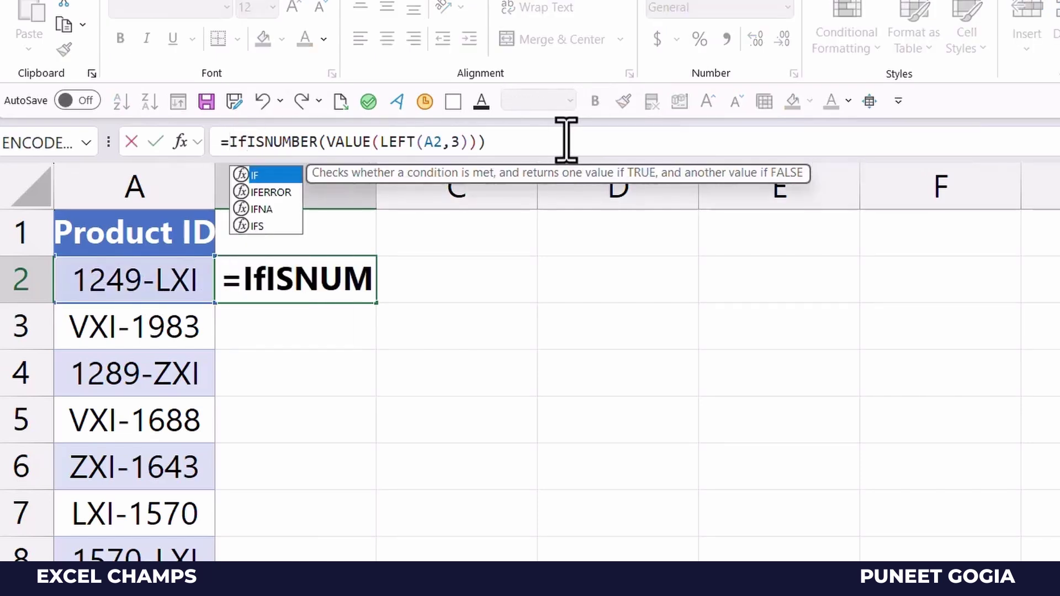
key(Tab)
click(514, 142)
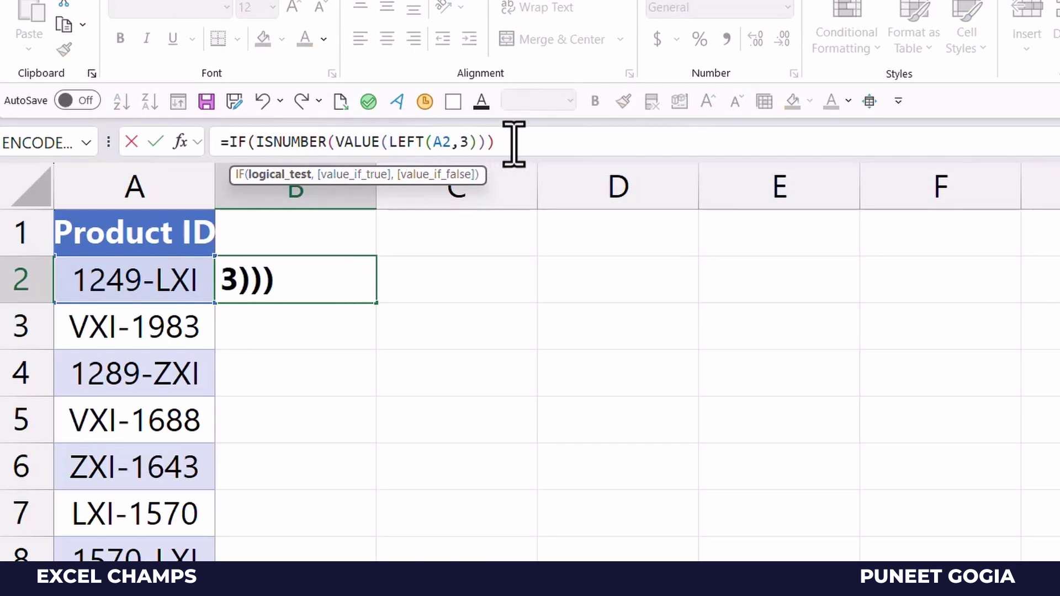
text(,)
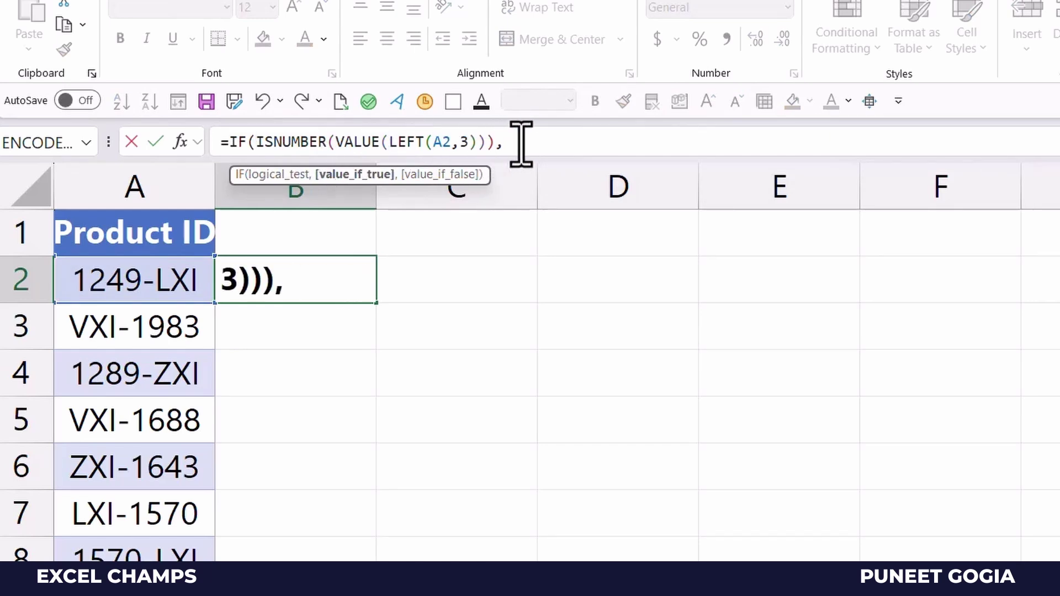
text("Yes")
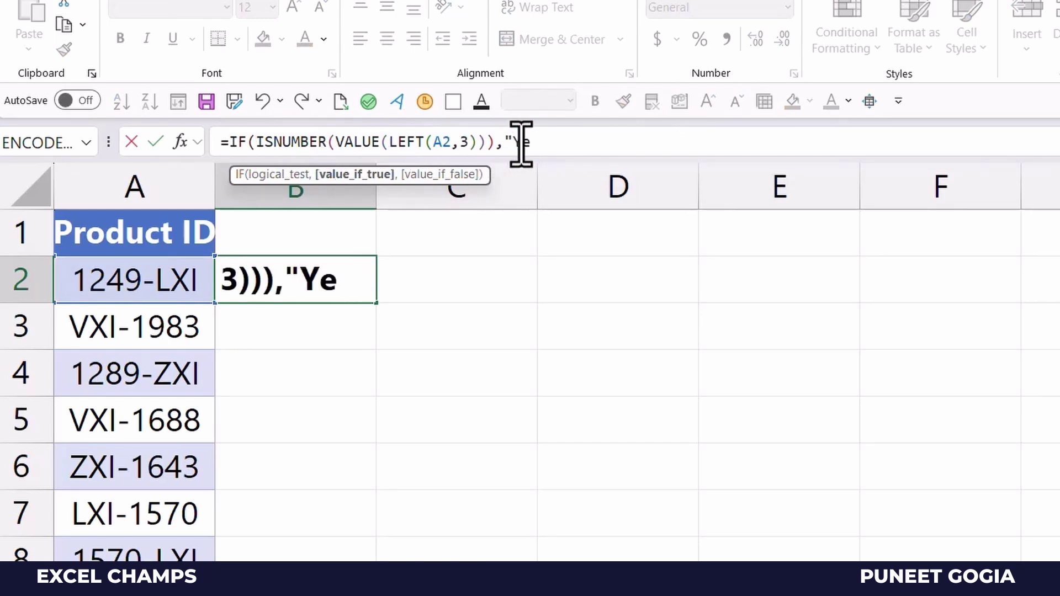
text(,"No"))
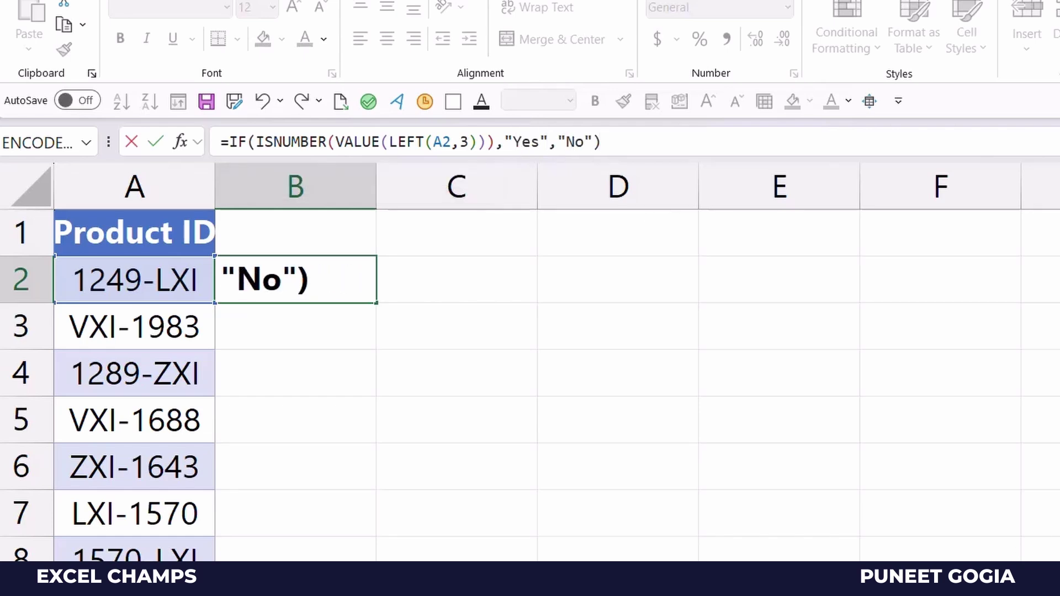
key(Return)
Fill the numeric-start Yes/No formula down to B10 and review the flags
key(Down)
key(Down)
key(Down)
key(Down)
key(Down)
key(Down)
key(Down)
key(ctrl+shift+Up)
key(ctrl+d)
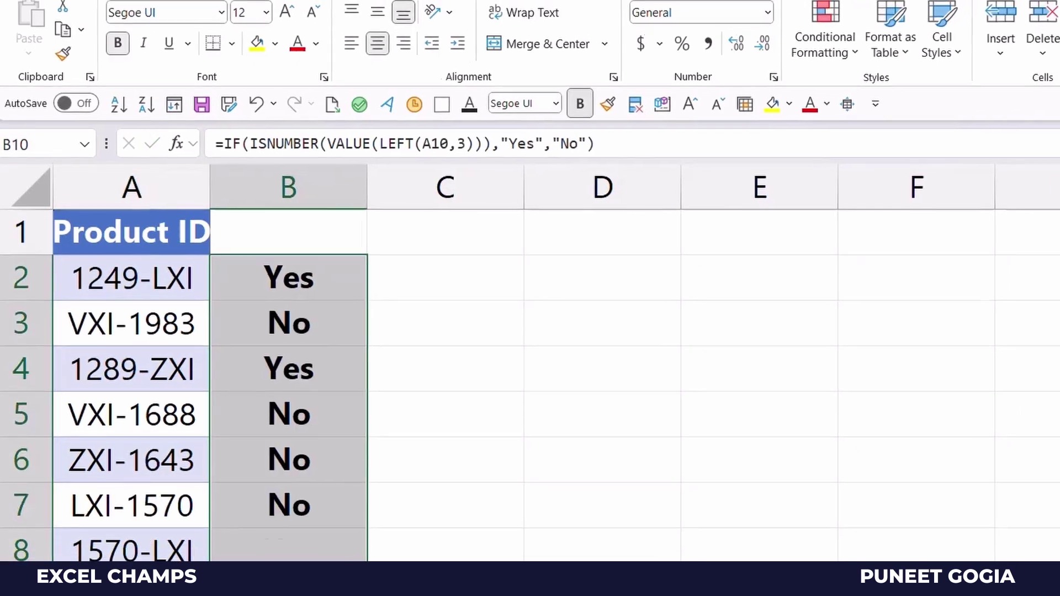
key(ctrl+Up)
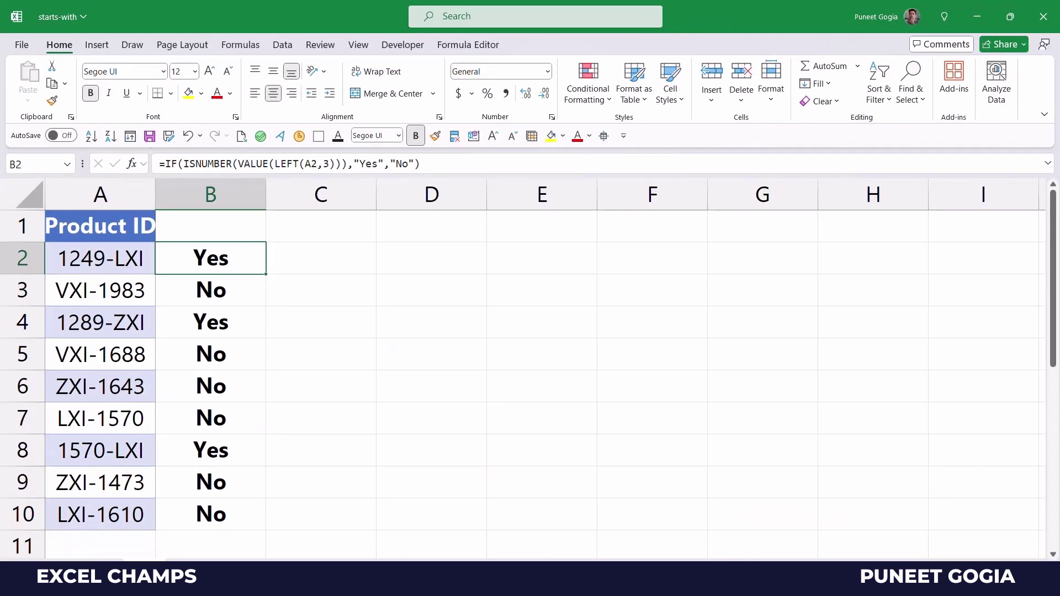
key(Left)
key(Right)
key(Down)
key(Down)
key(Down)
key(Up)
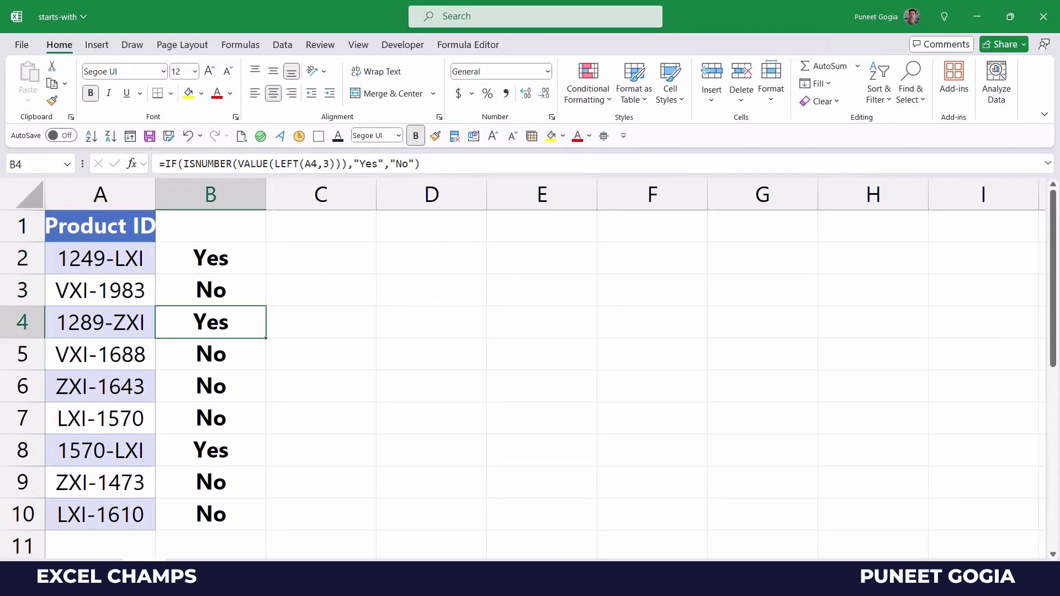